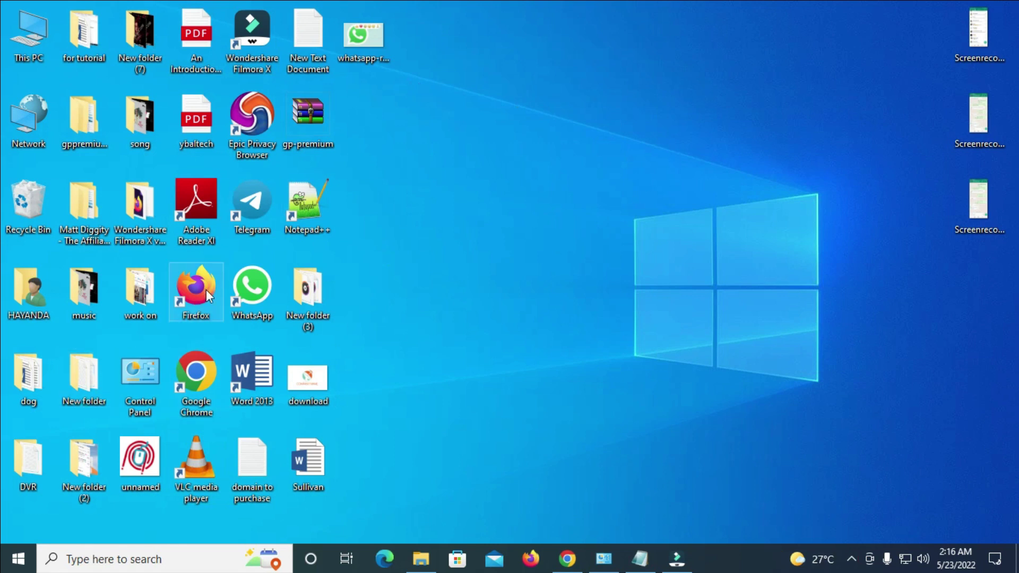
Create a new folder on the desktop and name it 'tutorial'
right_click(369, 122)
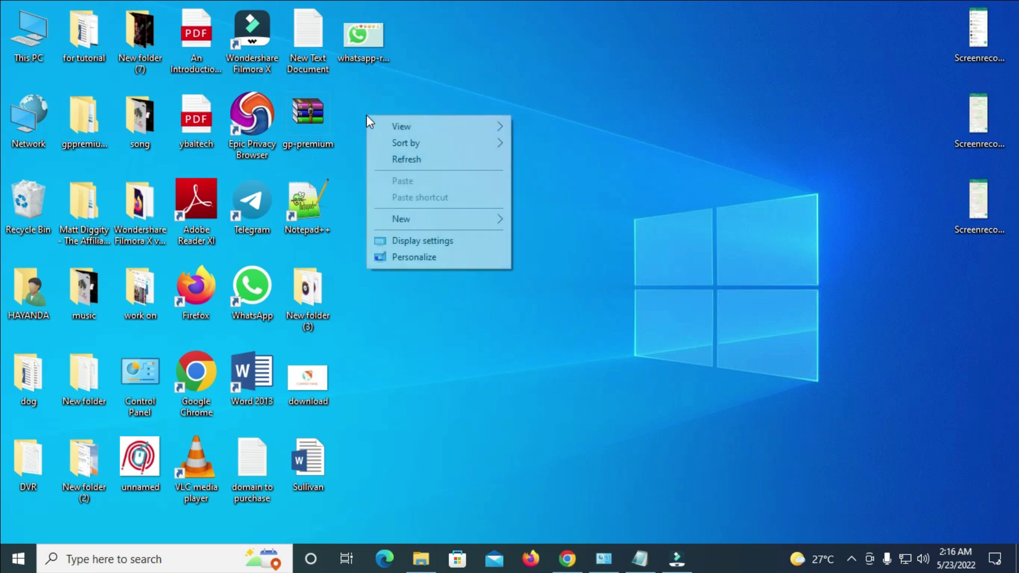
left_click(463, 219)
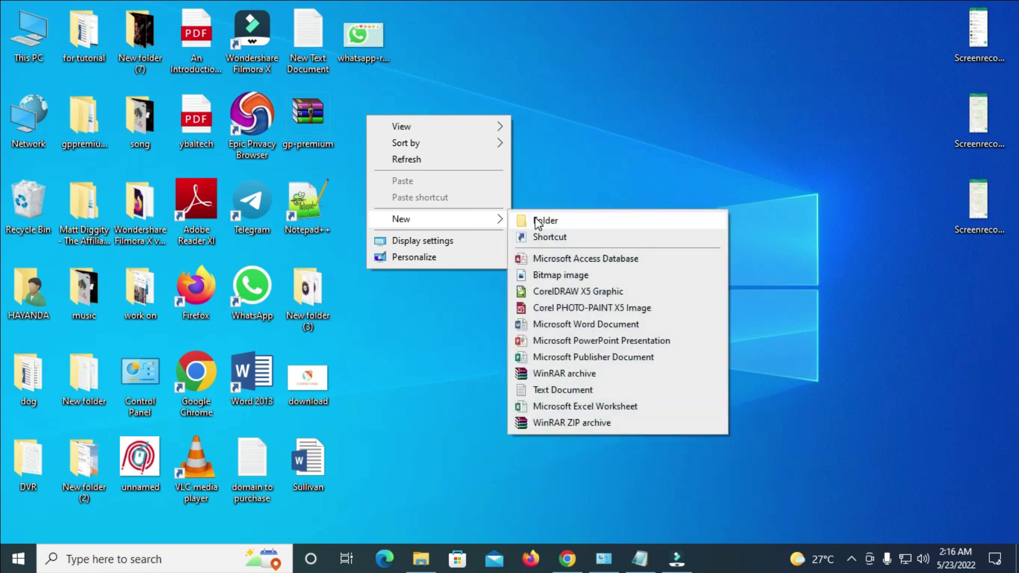
left_click(536, 218)
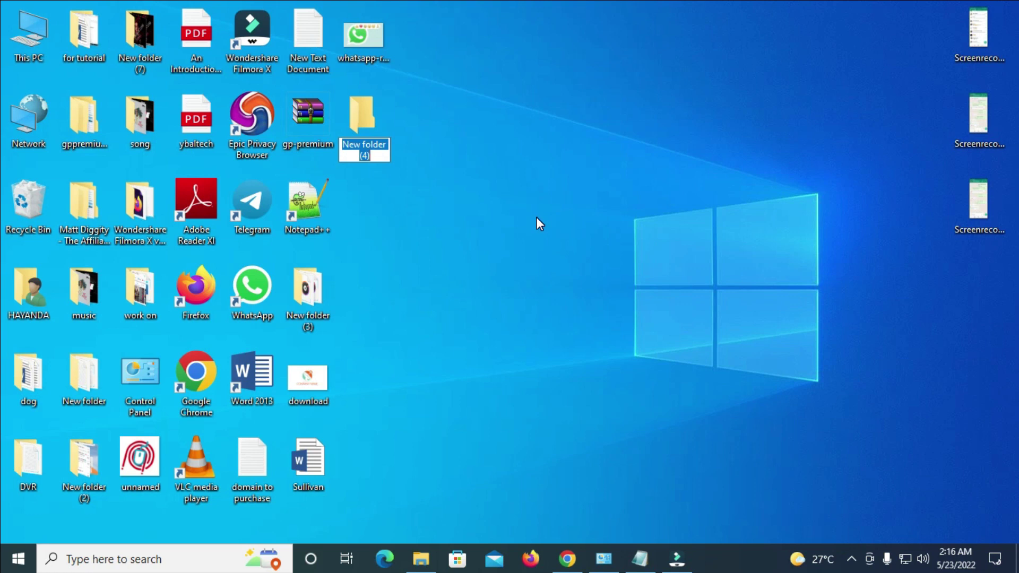
type("tutorial")
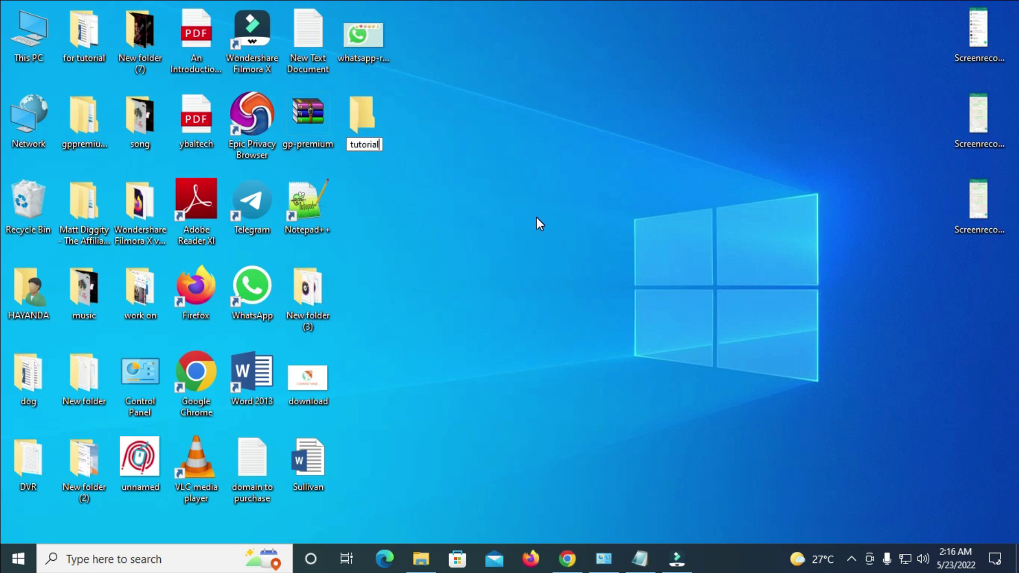
key("Return")
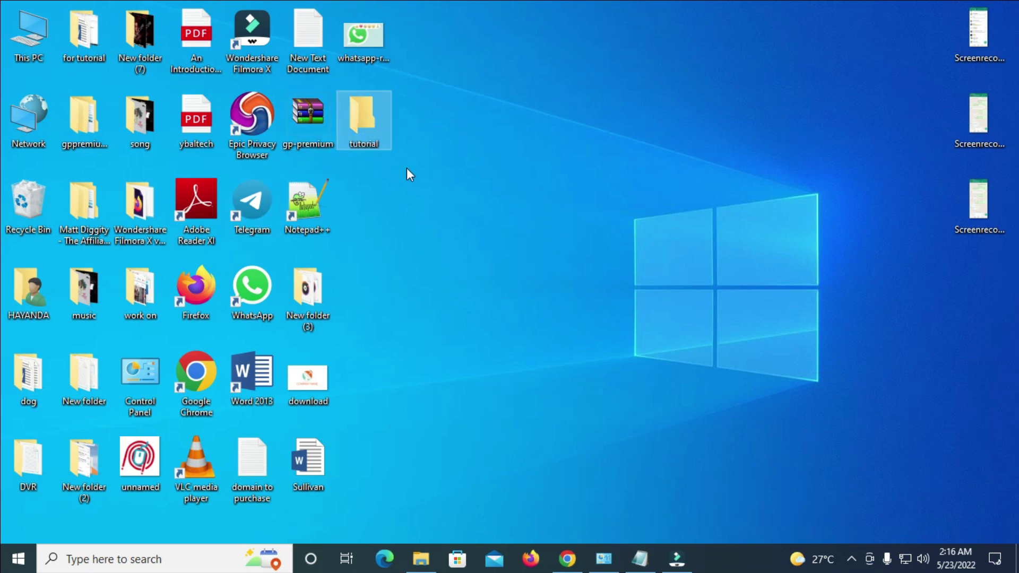
left_click(394, 187)
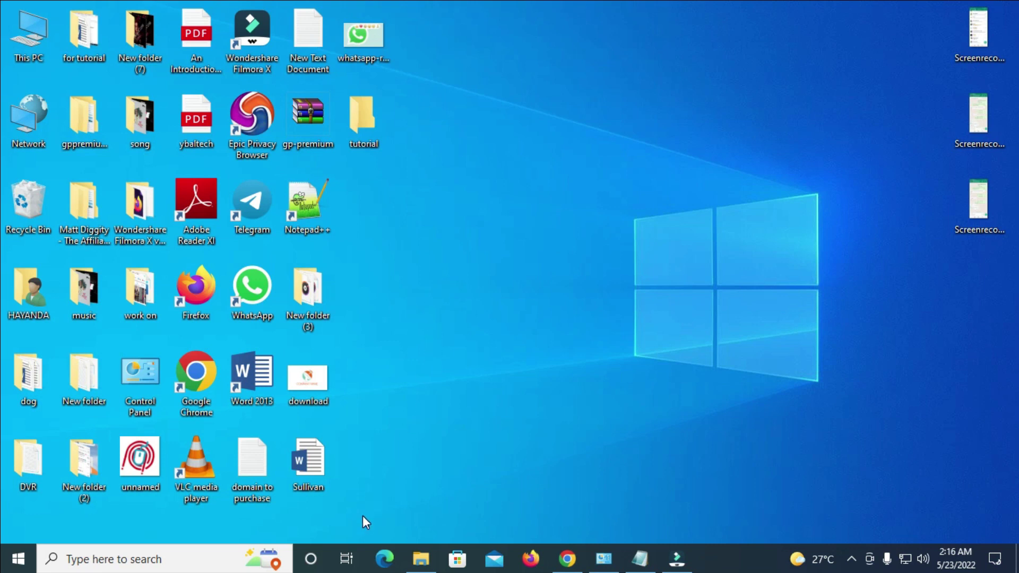
Select the download image file on the desktop
double_click(302, 386)
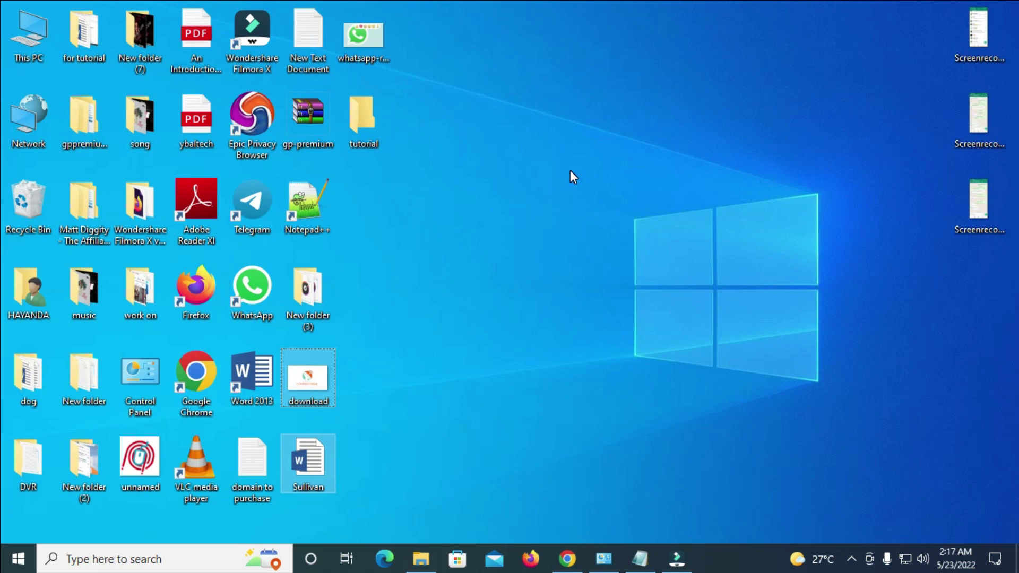
Copy the Sullivan, download, ybaltech, unnamed and domain to purchase files together
left_click(493, 255)
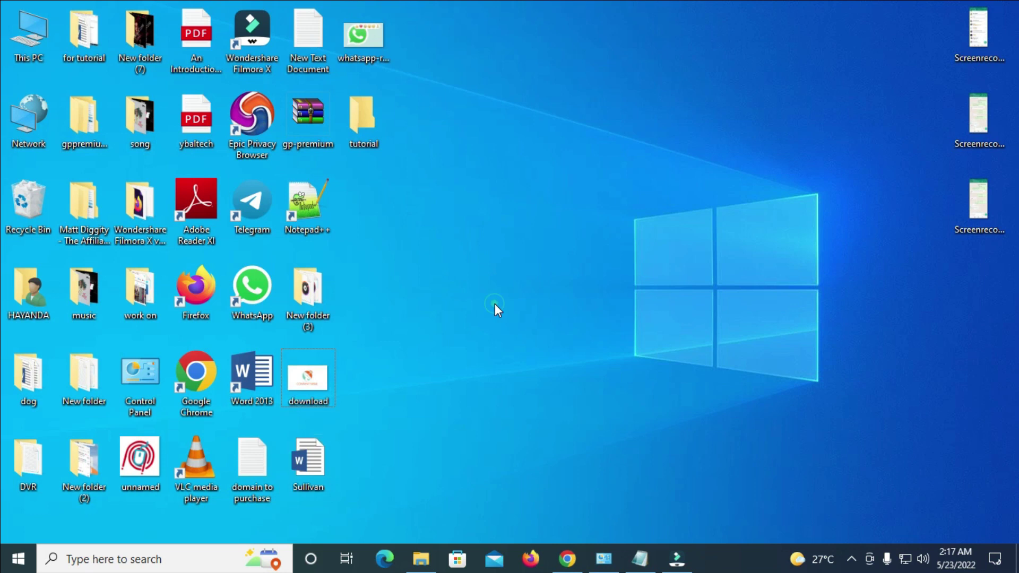
left_click(318, 457)
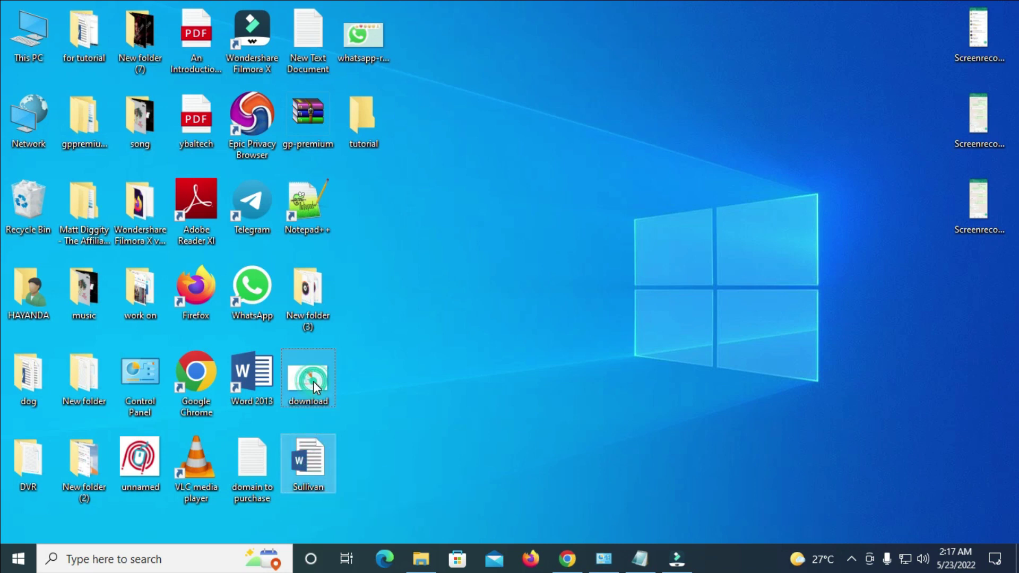
left_click(196, 120, "ctrl")
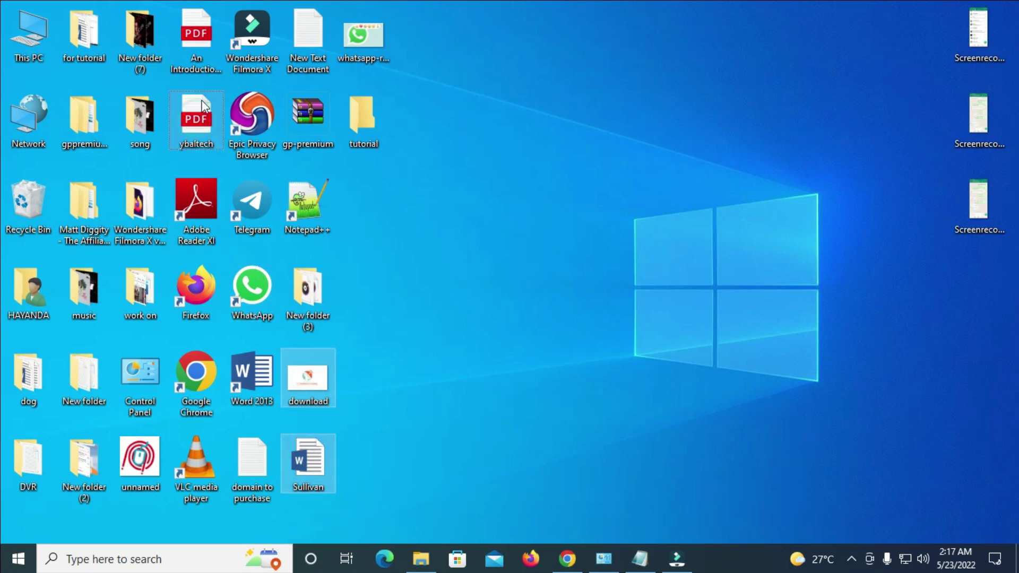
left_click(139, 457, "ctrl")
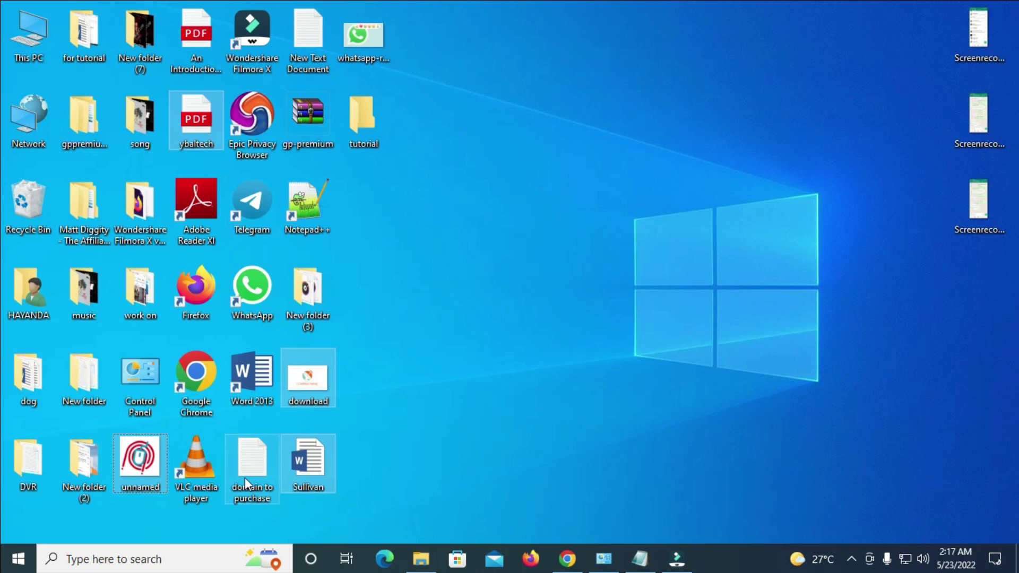
left_click(263, 463, "ctrl")
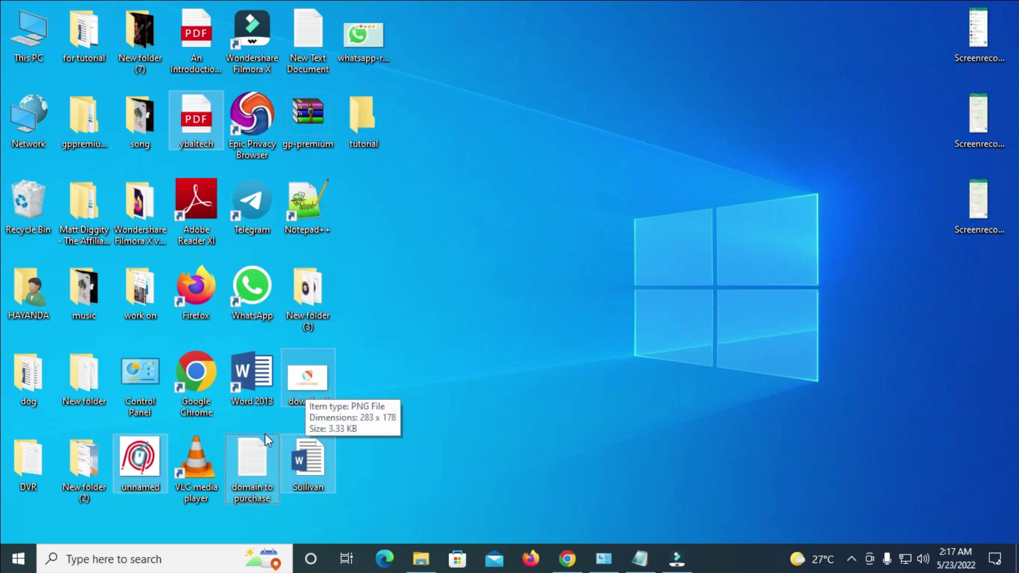
right_click(311, 464)
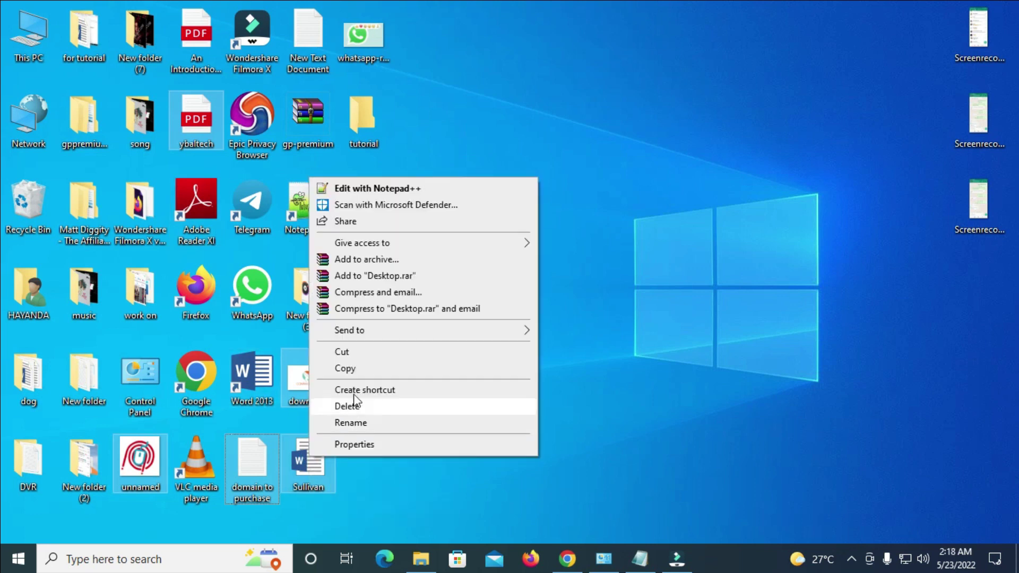
left_click(370, 372)
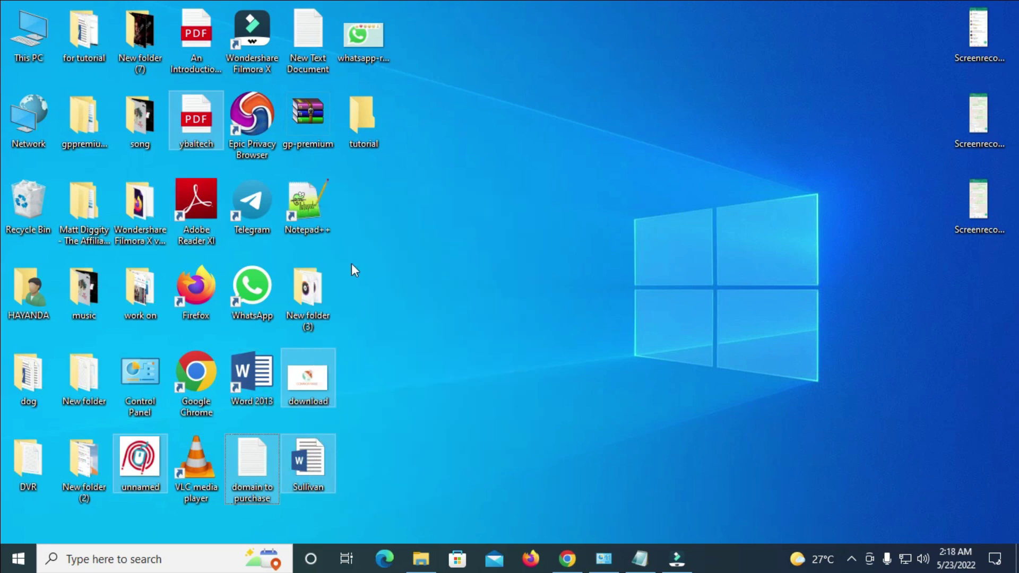
left_click(362, 126)
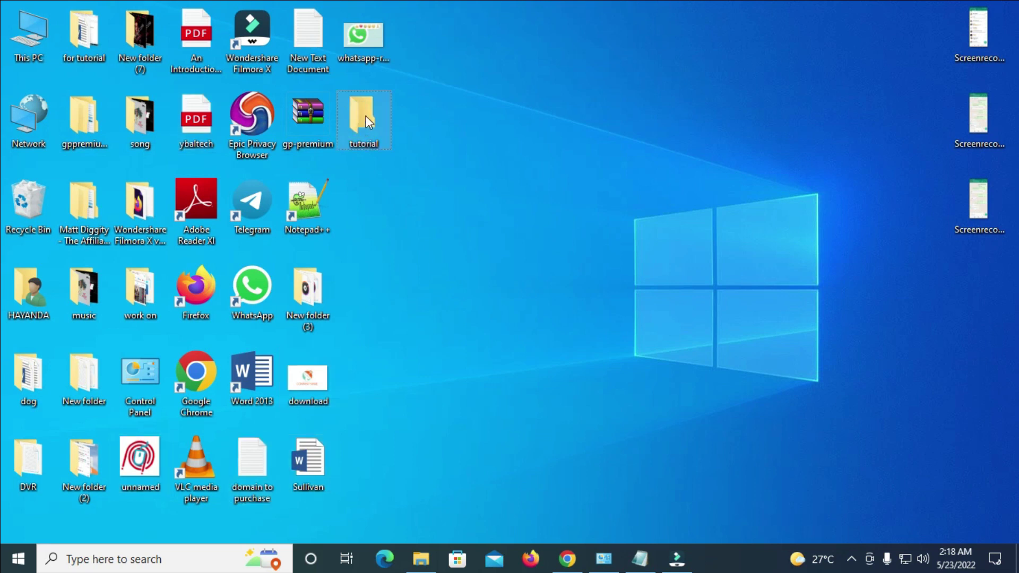
Paste the five copied files into 'tutorial' and open that folder
right_click(365, 116)
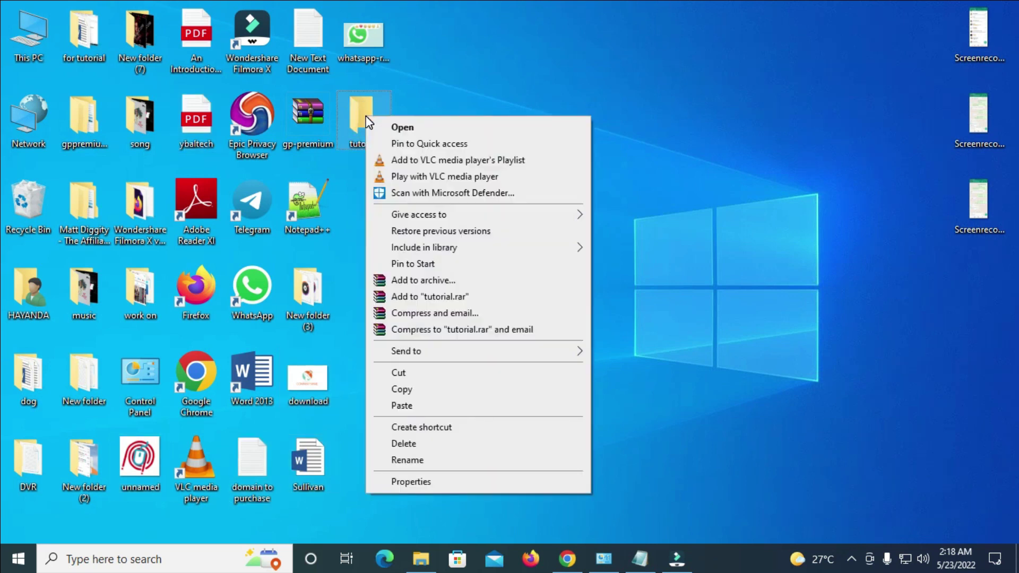
left_click(418, 407)
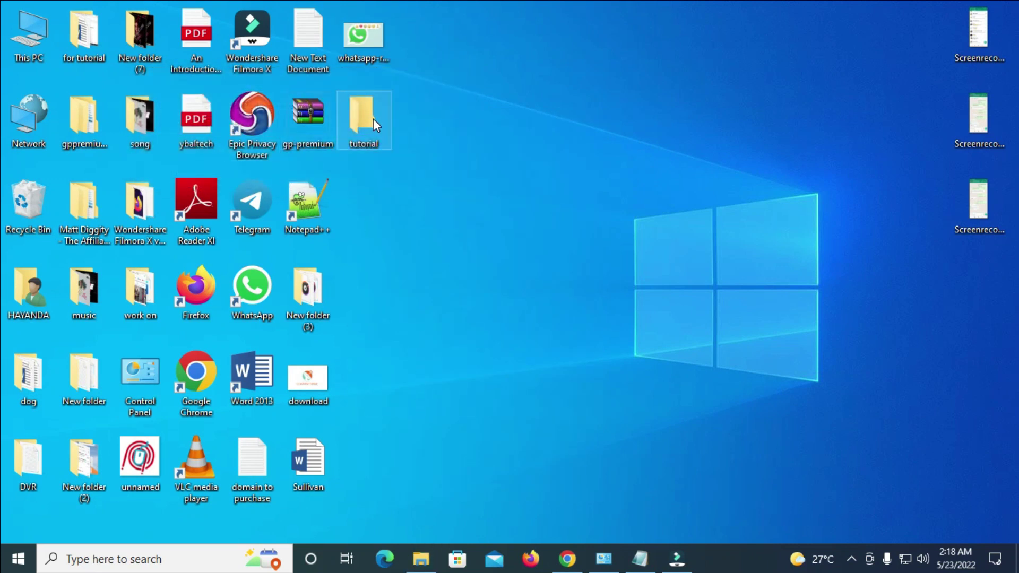
left_click(373, 119)
double_click(374, 119)
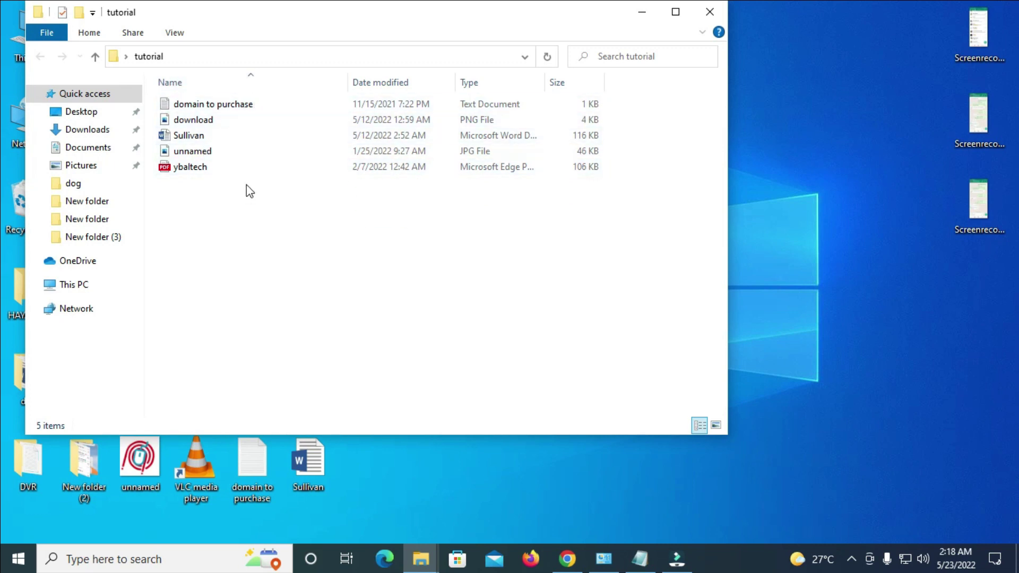
Close the tutorial folder window and return to the Gmail inbox
left_click(710, 12)
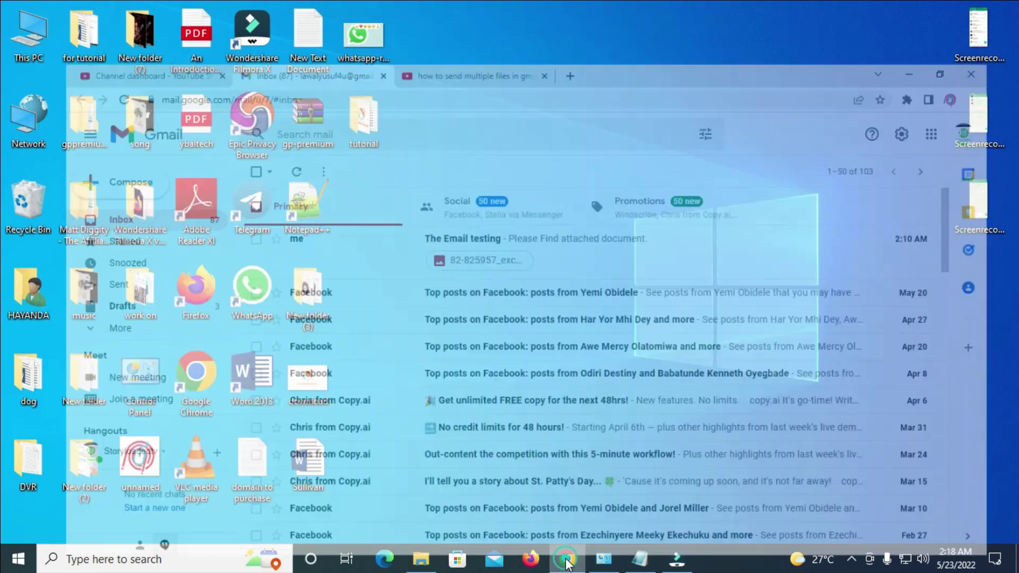
left_click(567, 559)
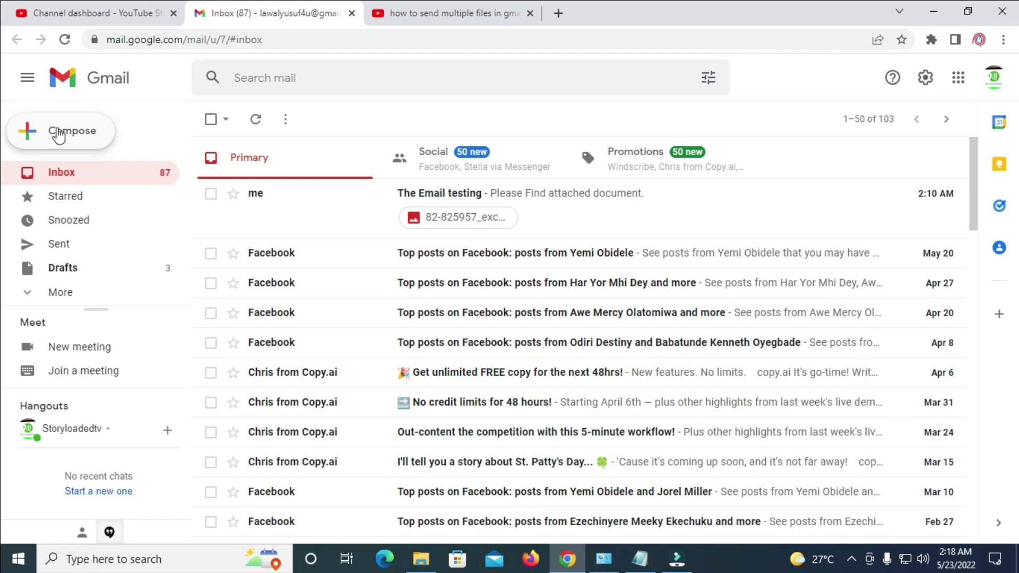
Compose a new Gmail message addressed to the suggested contact
left_click(65, 134)
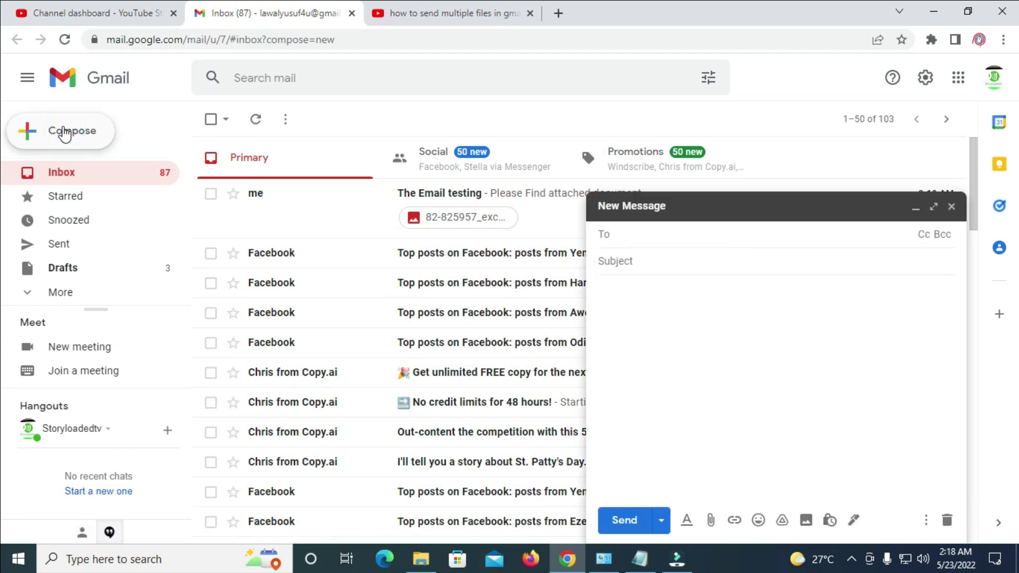
left_click(629, 235)
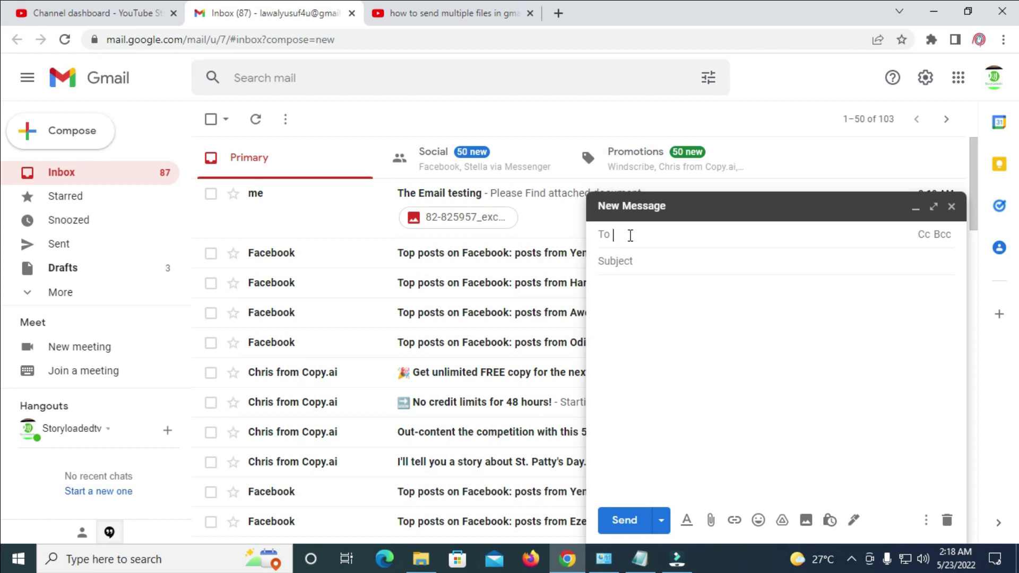
type("2")
key("BackSpace")
type("la")
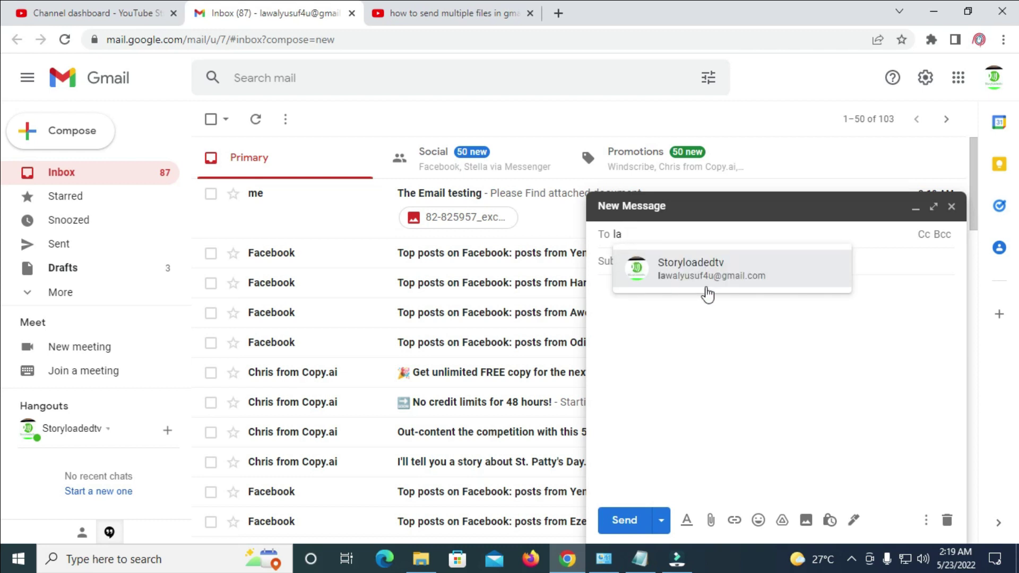
left_click(737, 282)
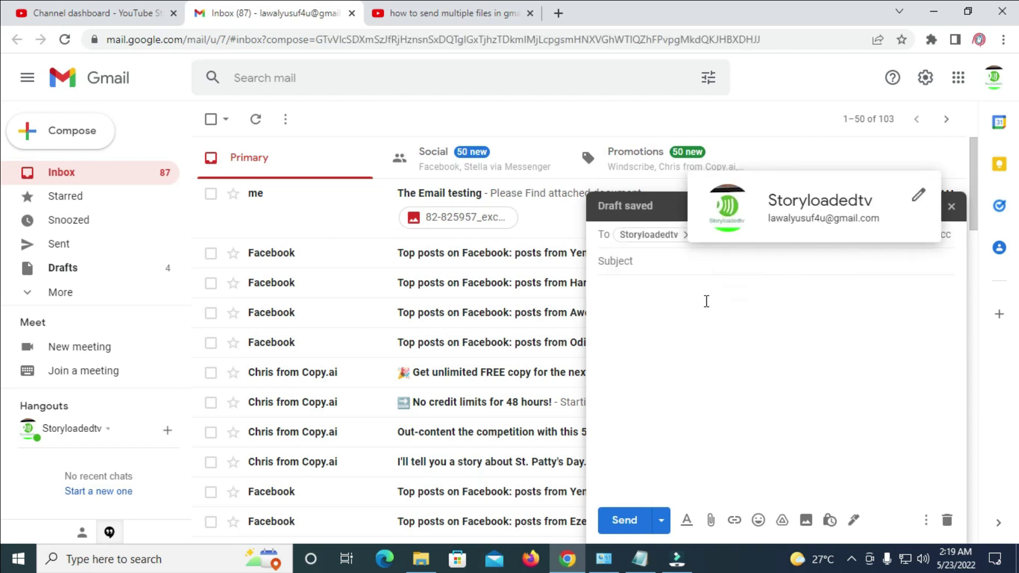
Give the message subject 'The Discussed File' and body 'Please find atttached'
left_click(624, 261)
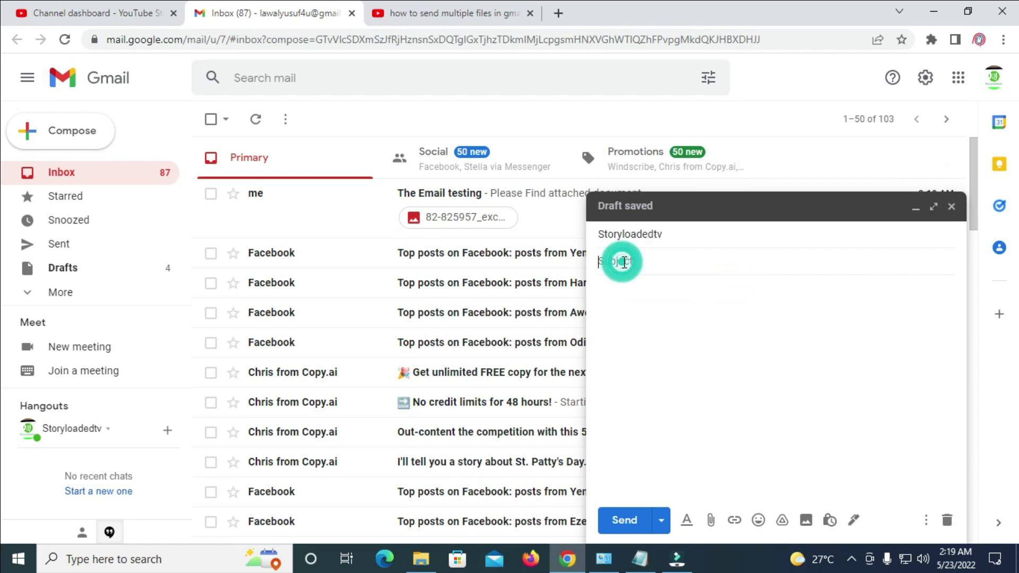
type("The Discussed File")
left_click(478, 343)
left_click(61, 172)
left_click(618, 288)
type("Please find atttached")
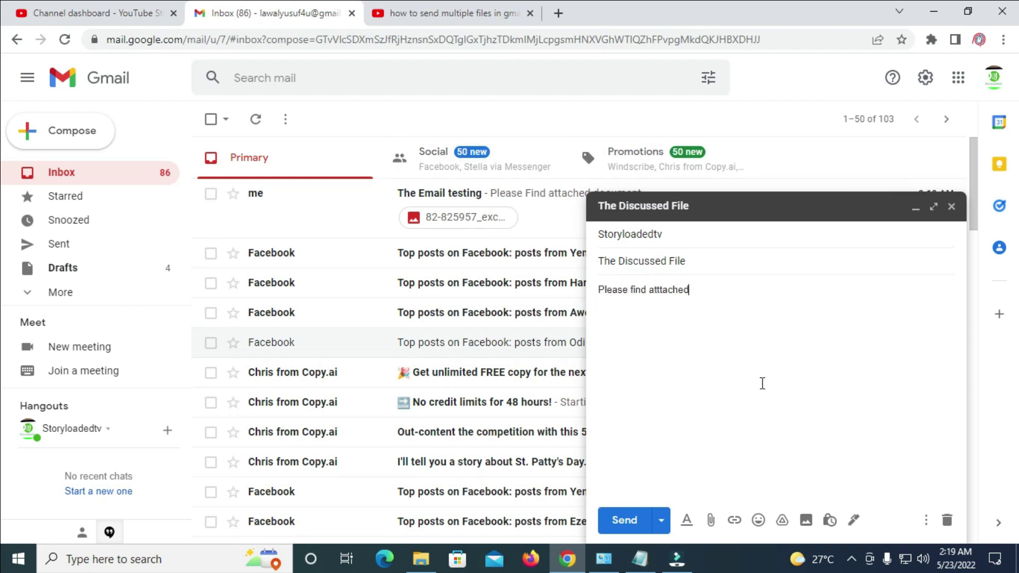
left_click(714, 519)
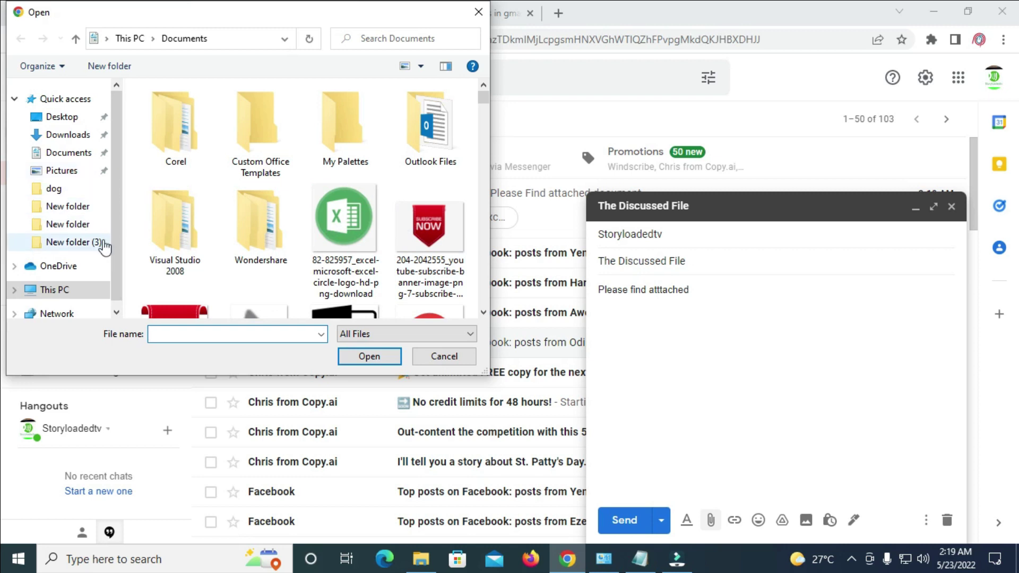
Attach all five files from Desktop > tutorial to the draft
left_click(62, 118)
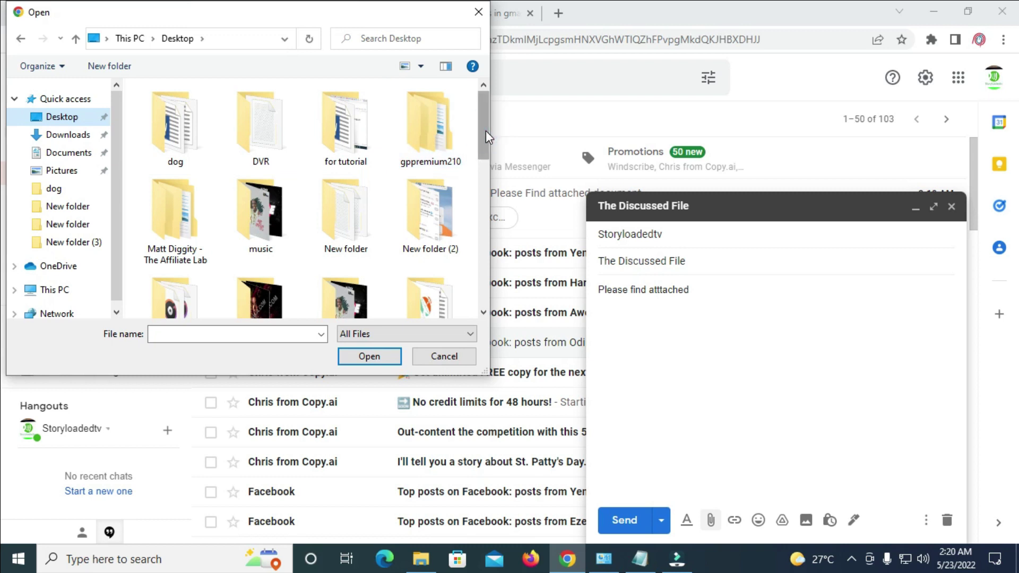
left_click_drag(486, 130, 487, 177)
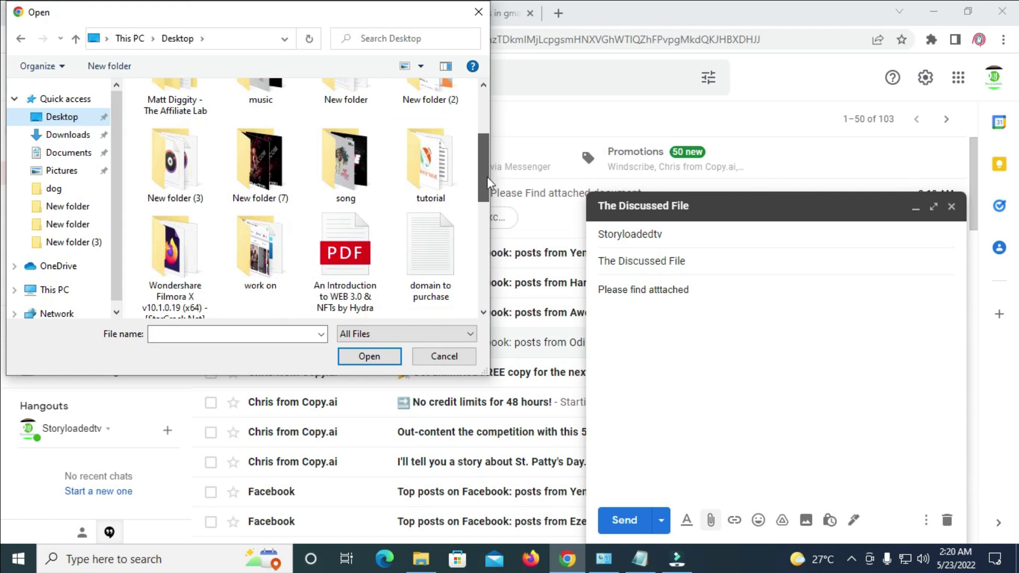
left_click(435, 164)
double_click(434, 164)
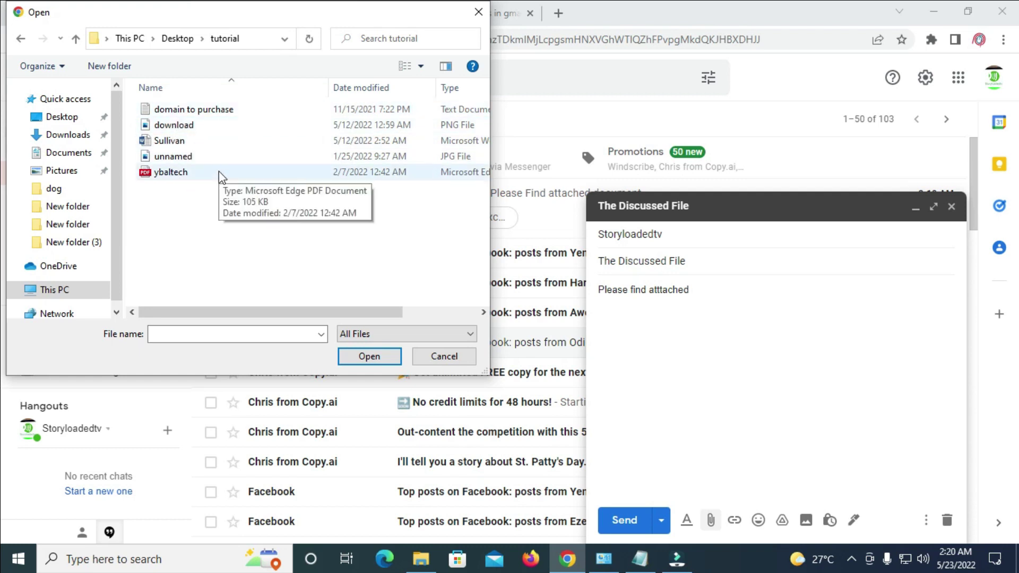
left_click_drag(190, 215, 154, 107)
left_click(354, 358)
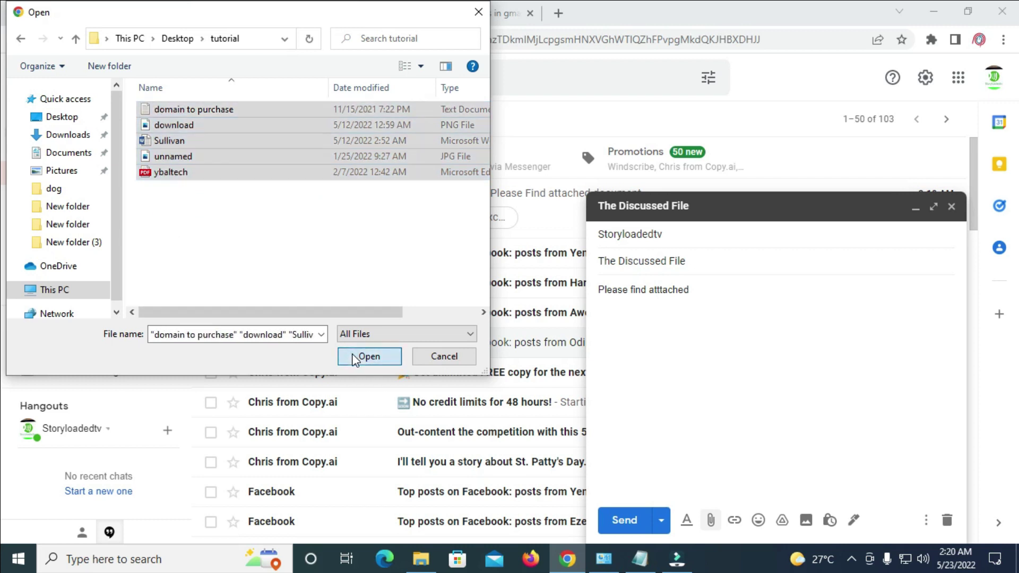